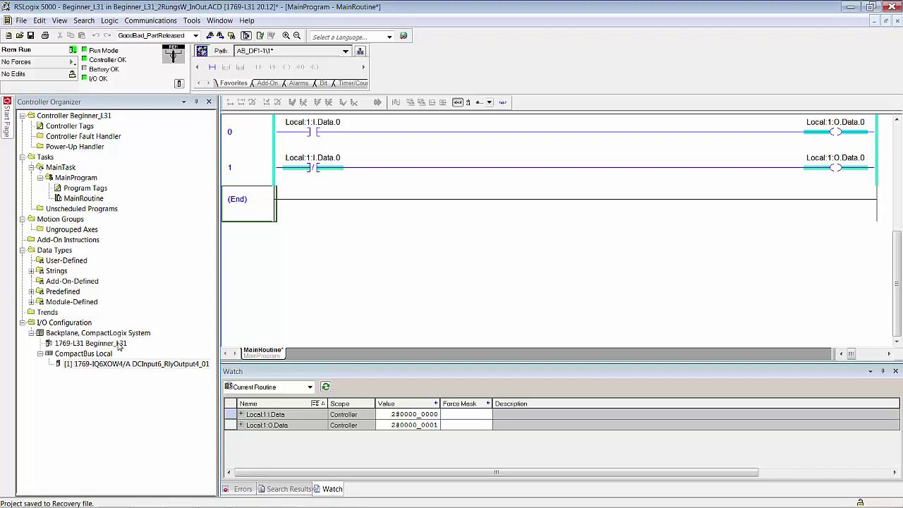
Step: Check the controller type and firmware revision in the 1769-L31 controller properties
right_click(112, 344)
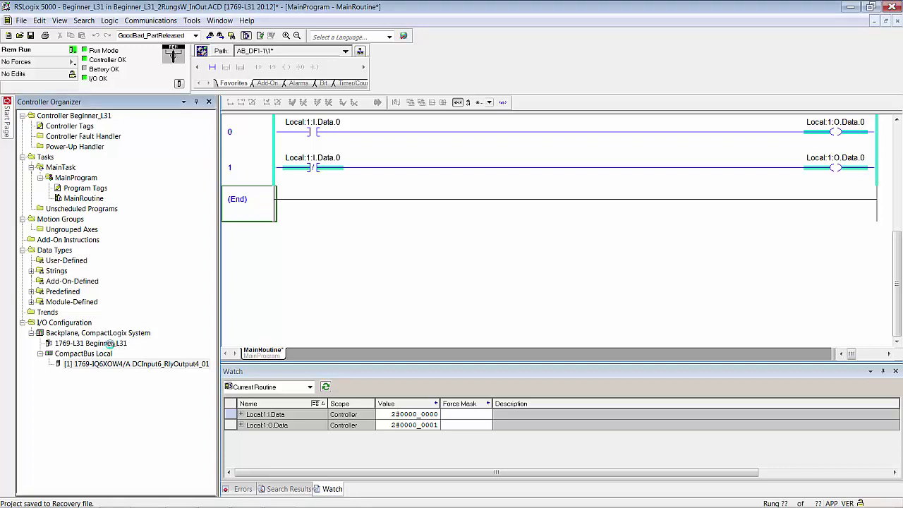
click(143, 472)
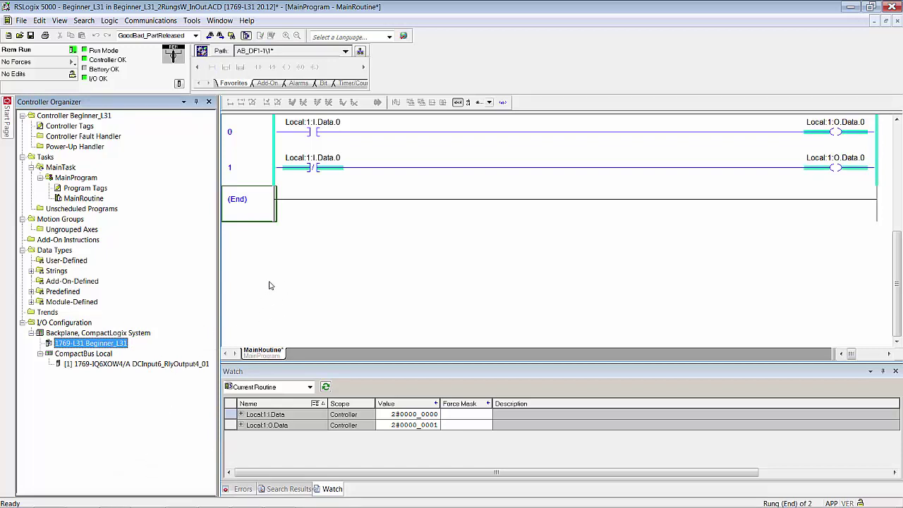
double_click(124, 345)
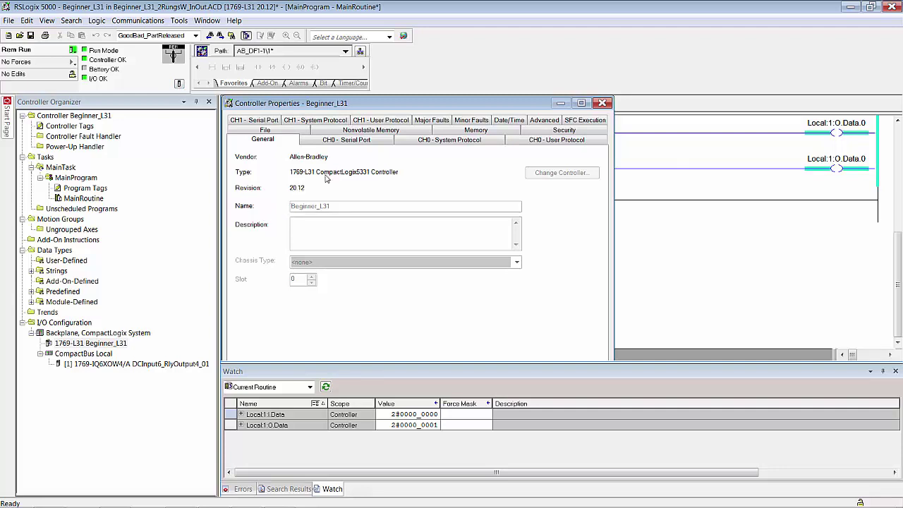
click(602, 103)
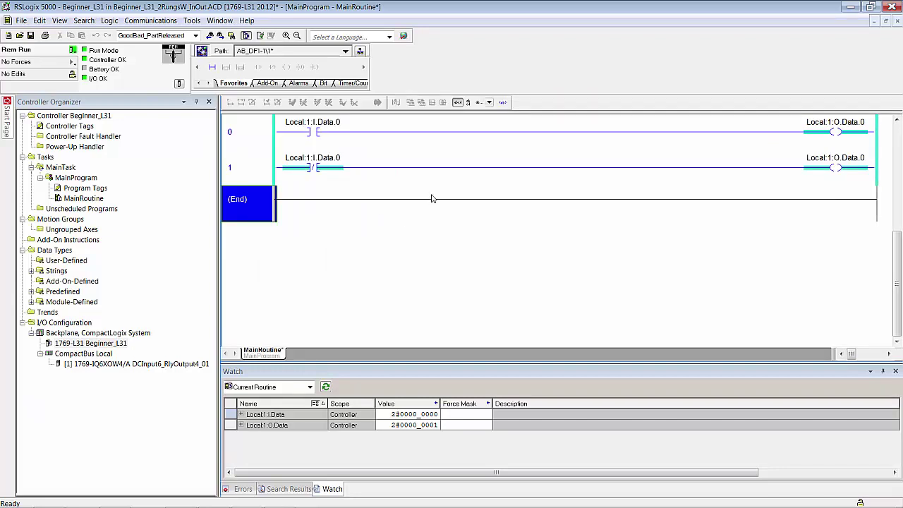
Step: Check the programming software's version information, and close the information dialog
click(250, 22)
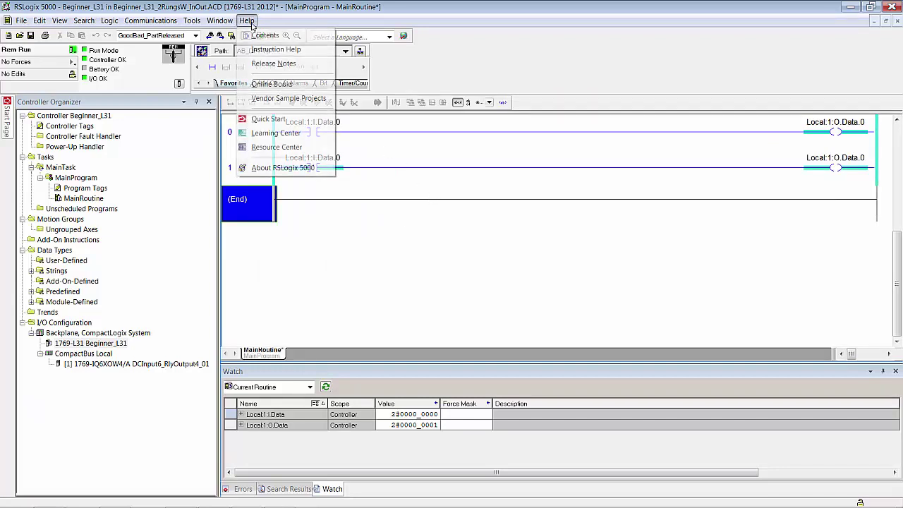
click(293, 172)
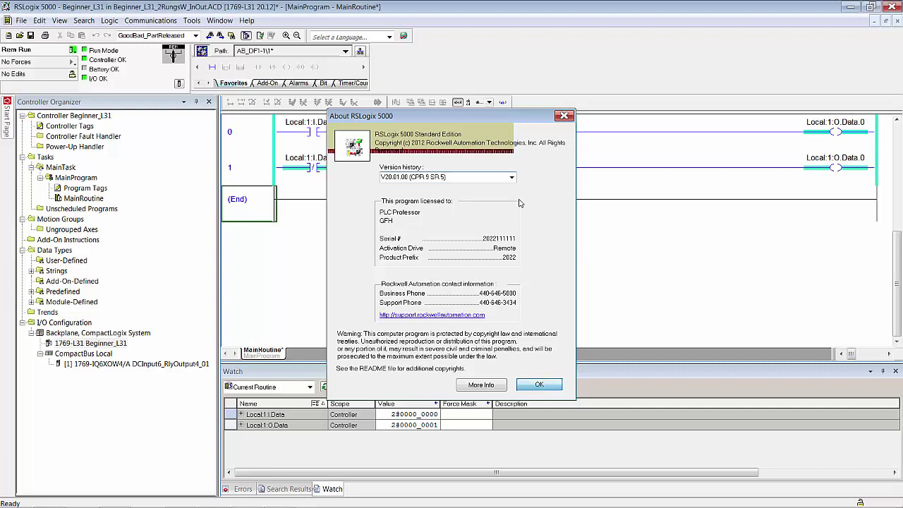
click(556, 387)
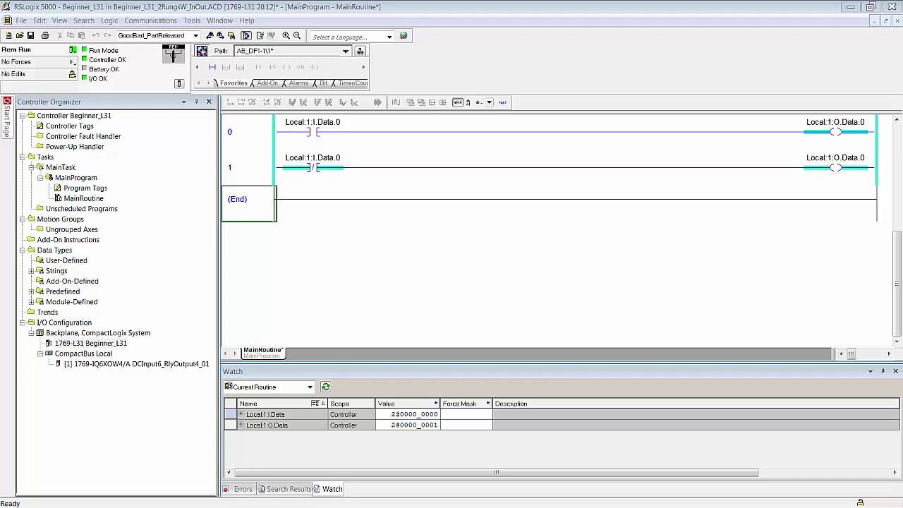
Step: Display the MainProgram scan times, reset the maximum, and reposition the properties window below the ladder rungs
right_click(77, 182)
click(141, 496)
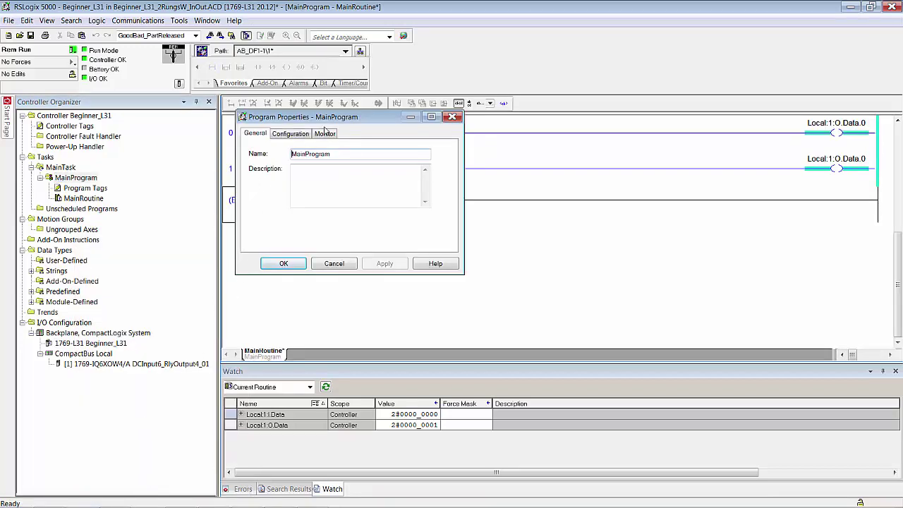
click(325, 134)
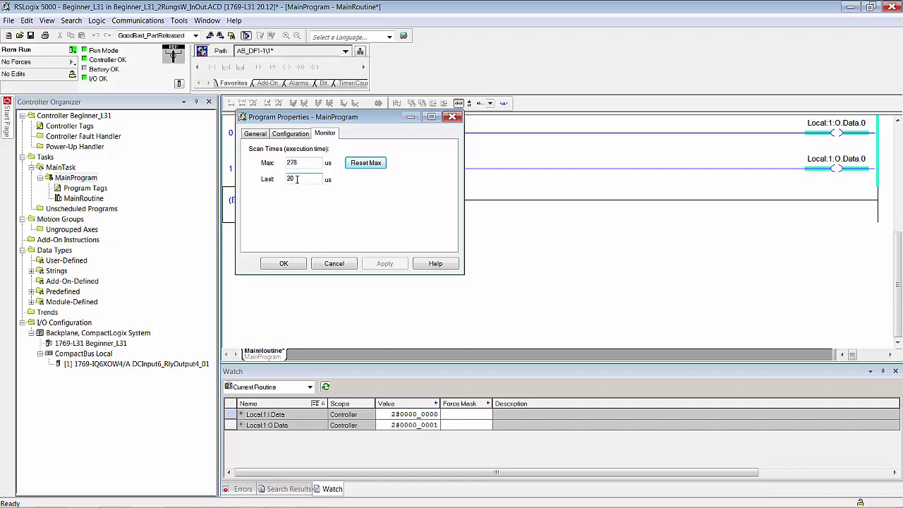
click(366, 170)
drag(317, 116, 362, 235)
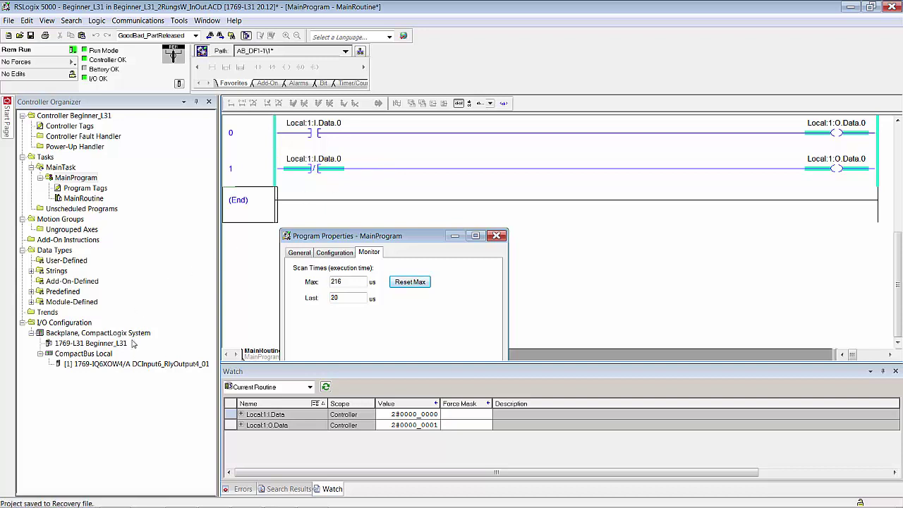
Step: Set the 1769-IQ6XOW4 module's requested packet interval to 5.0 ms and apply the change online
right_click(129, 365)
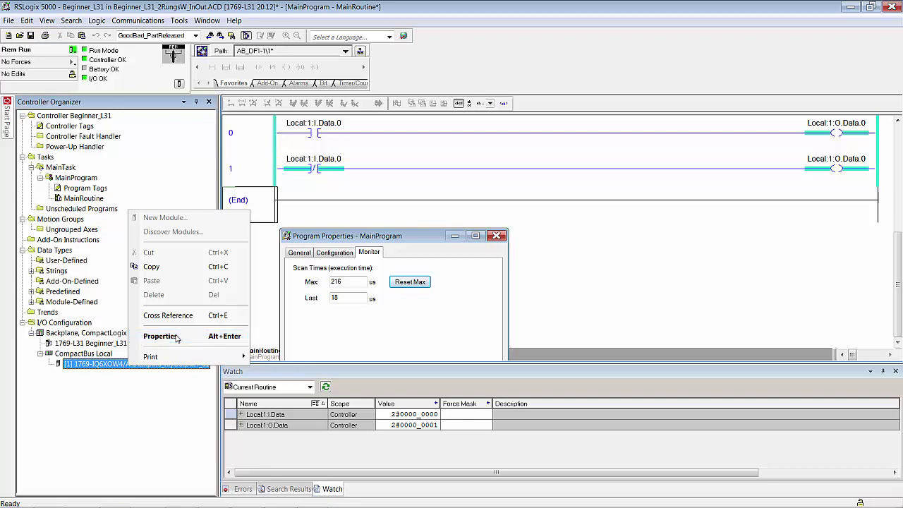
click(160, 336)
click(281, 106)
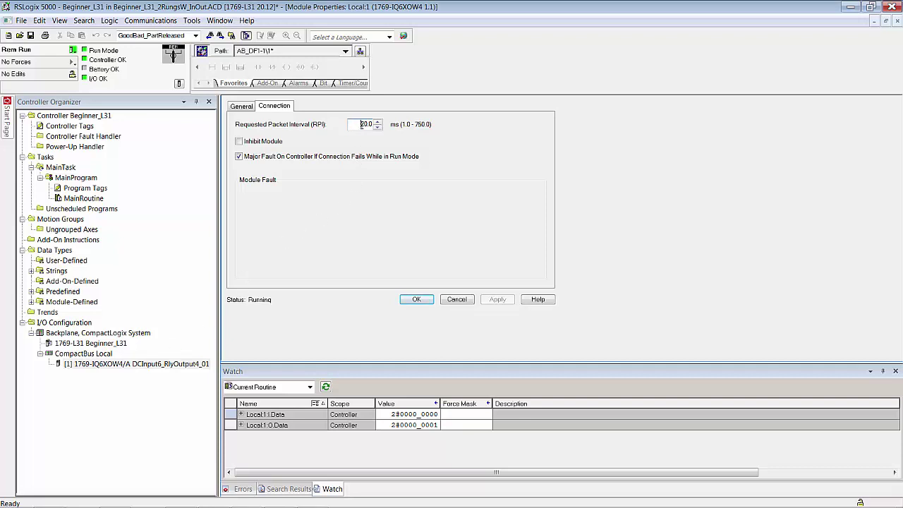
drag(360, 125, 366, 125)
text(5)
click(498, 300)
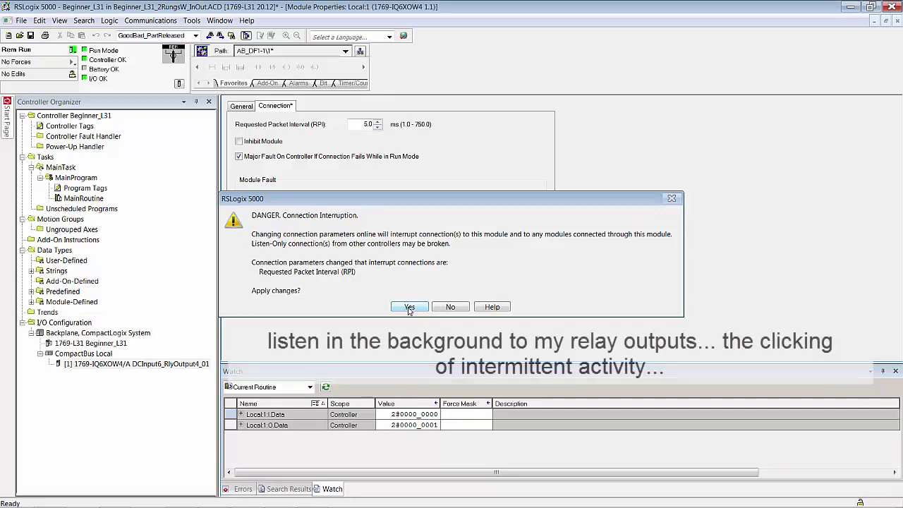
click(409, 308)
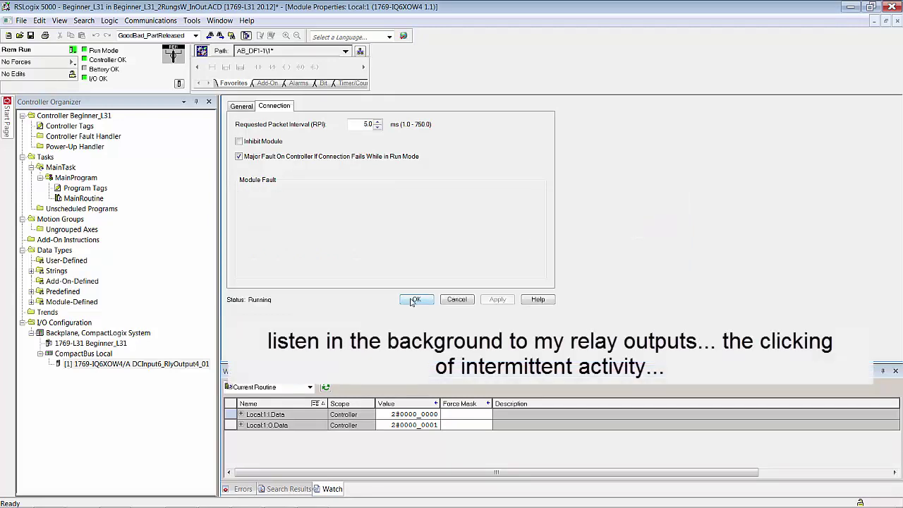
click(415, 300)
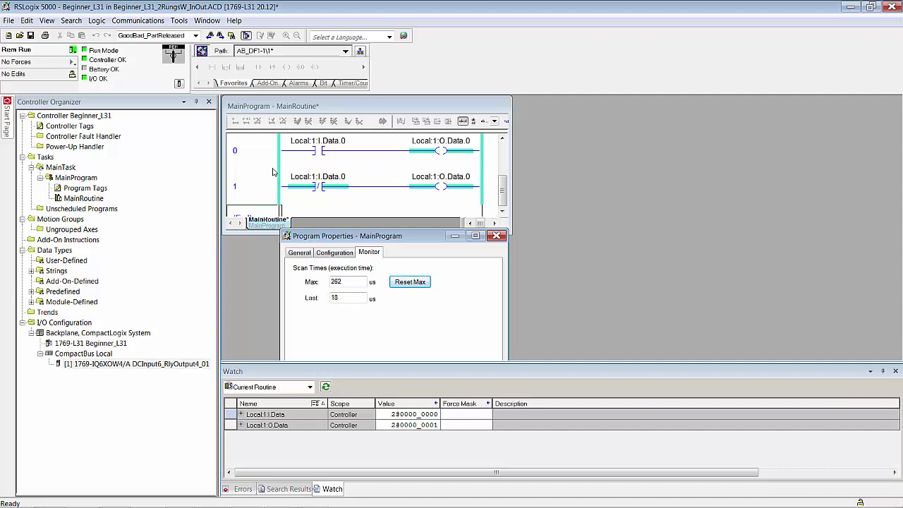
Step: Change the 1769-IQ6XOW4 module's requested packet interval to 1.0 ms and accept the connection interruption
right_click(124, 363)
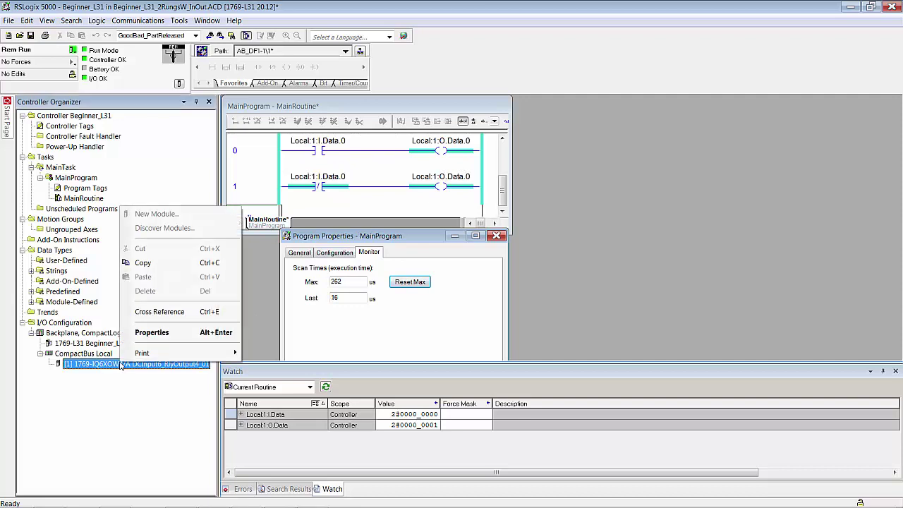
click(152, 333)
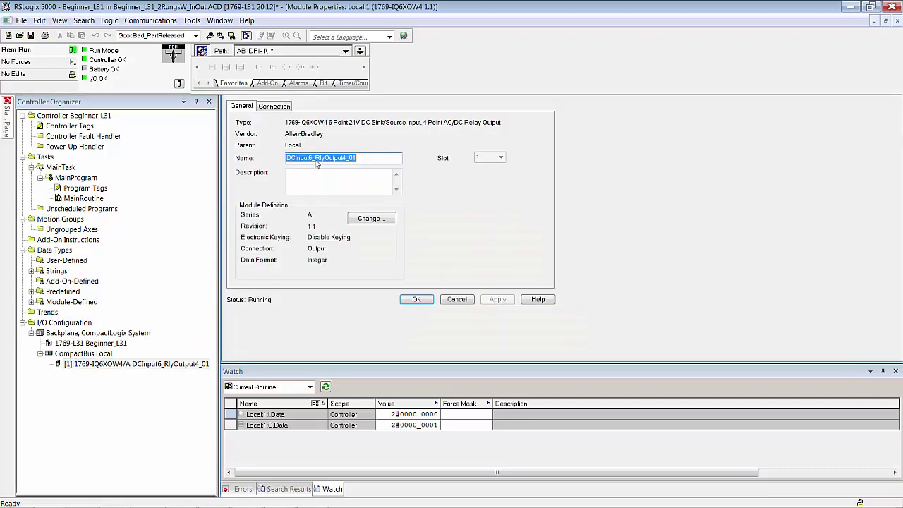
click(285, 111)
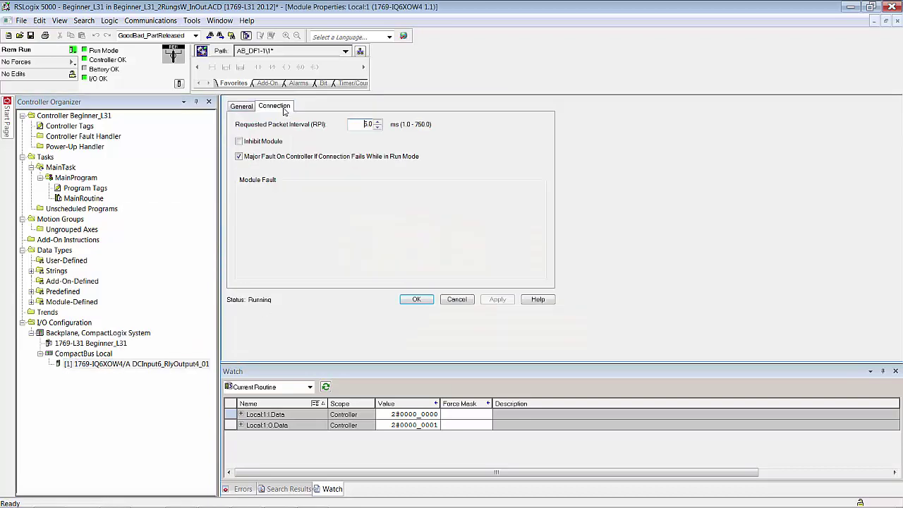
double_click(366, 124)
text(10)
key(Return)
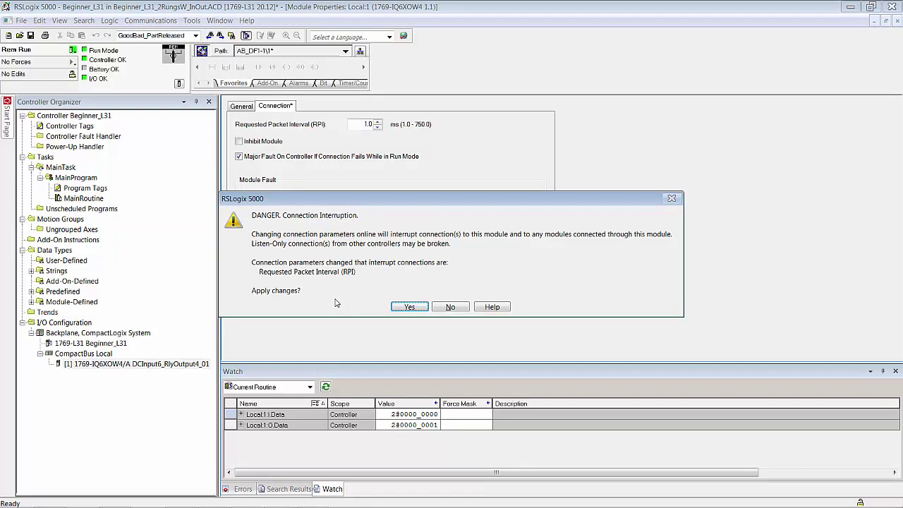
click(409, 308)
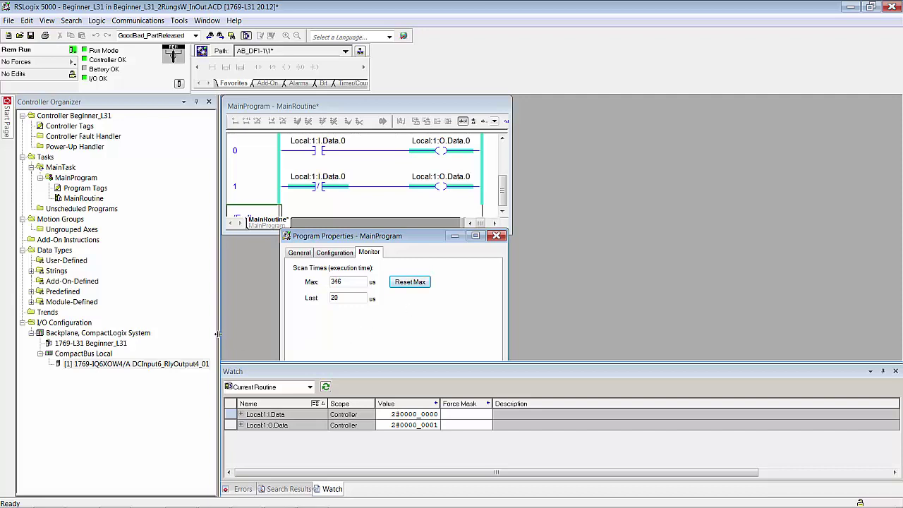
Step: Show the 1769-IQ6XOW4 module's connection settings beside the program scan times and reset the maximum scan time
right_click(152, 365)
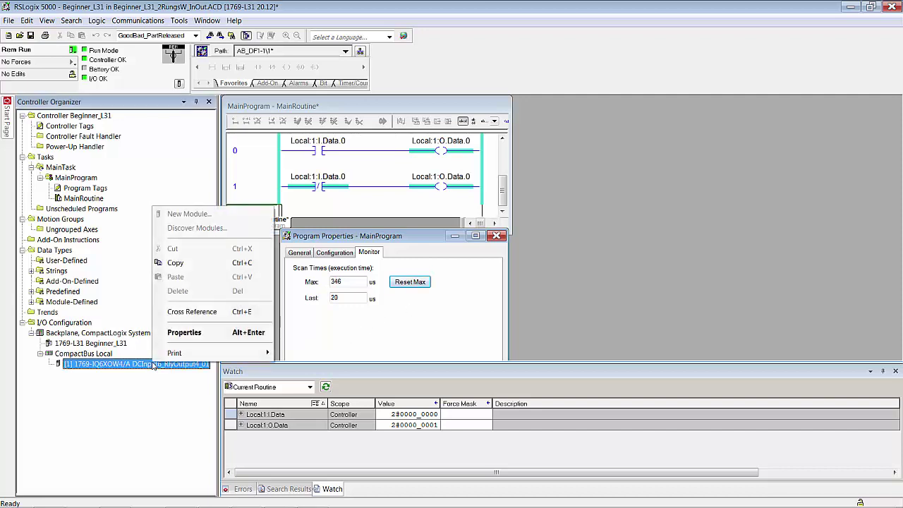
click(196, 336)
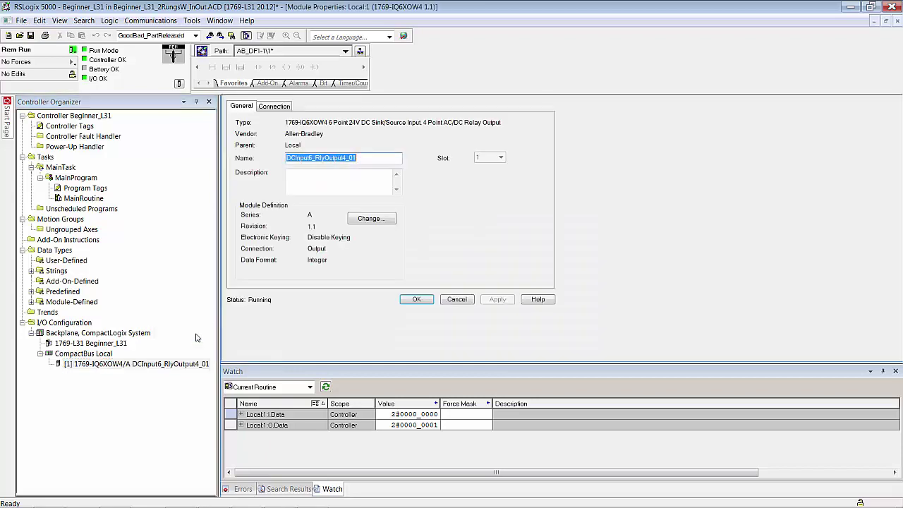
click(285, 107)
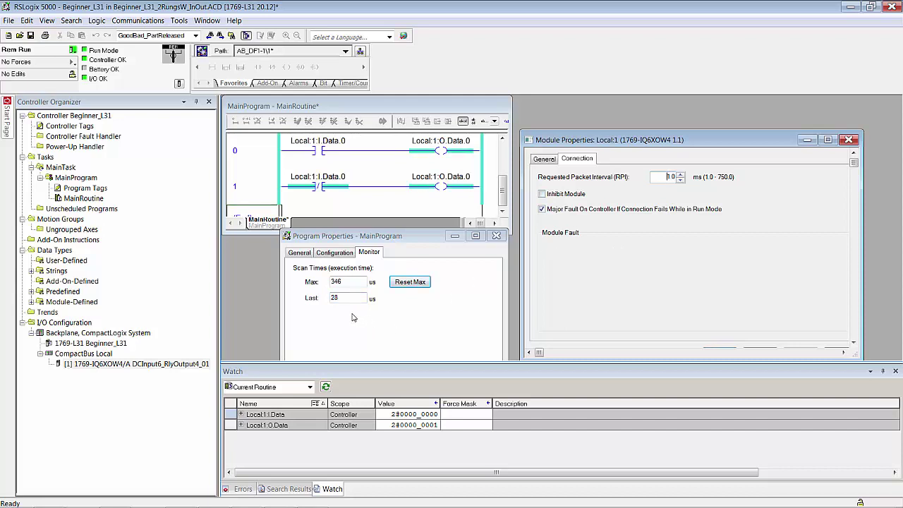
click(407, 284)
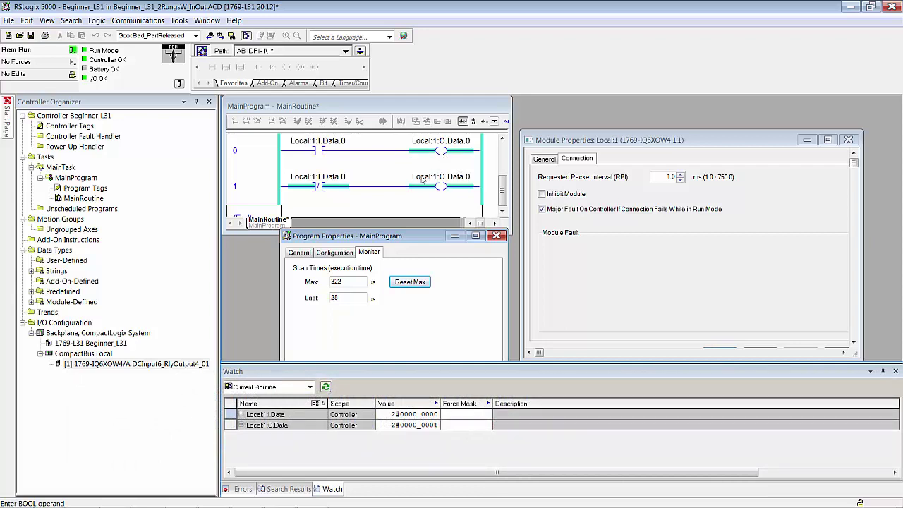
Step: Enlarge the MainRoutine window, move rung 0 below rung 1, and finalize the program edits online
mouse_move(422, 180)
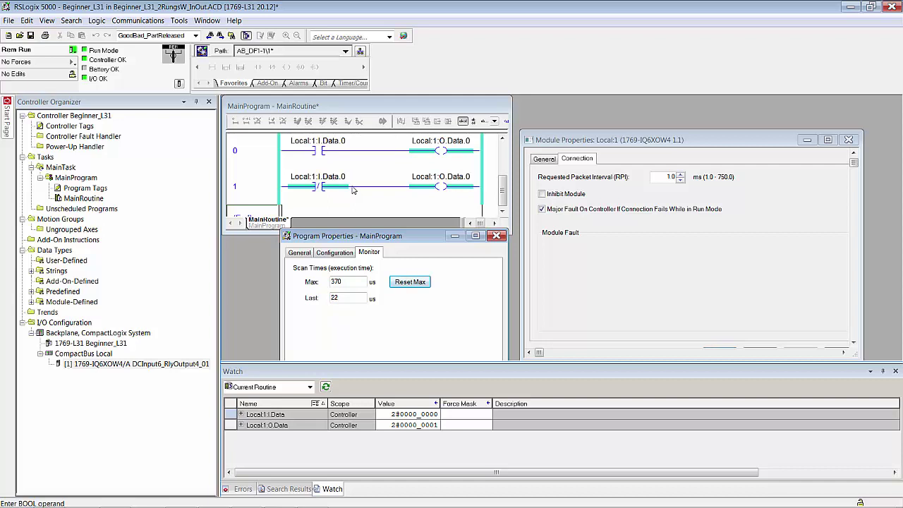
click(263, 186)
drag(508, 227, 591, 296)
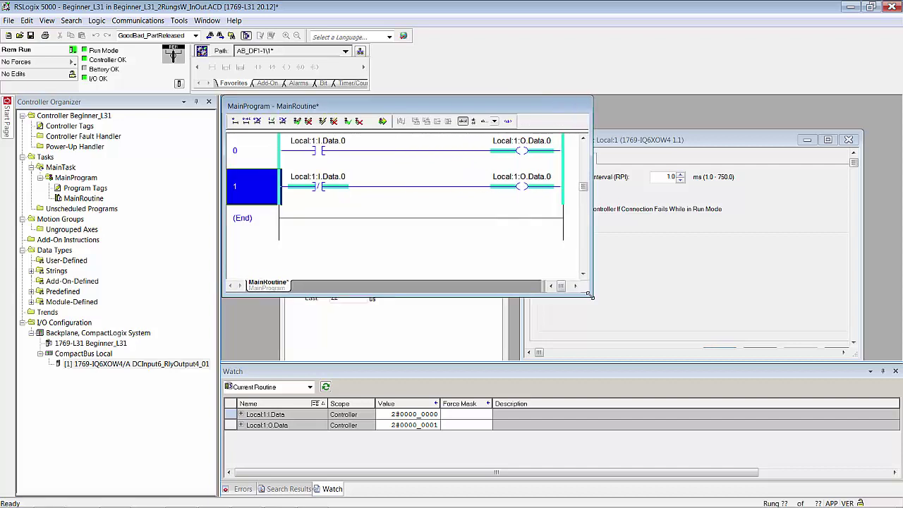
click(263, 153)
drag(264, 176, 267, 225)
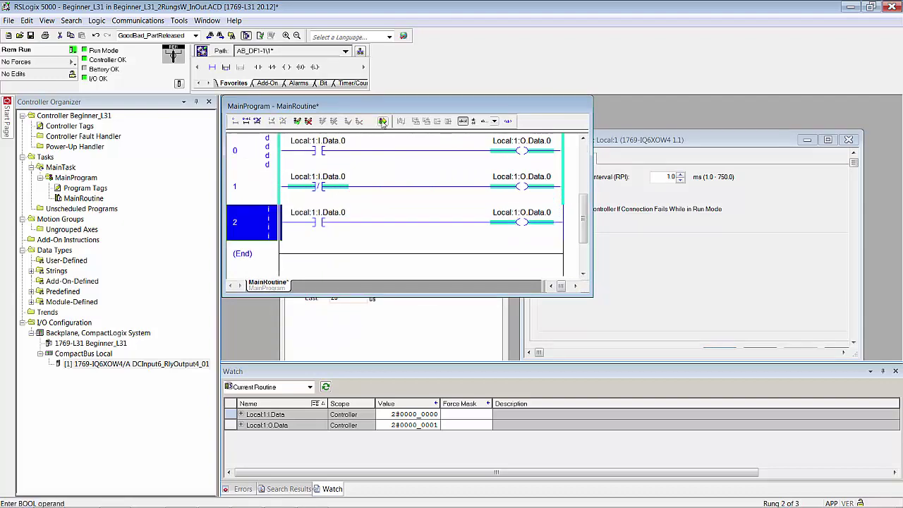
click(381, 121)
key(Return)
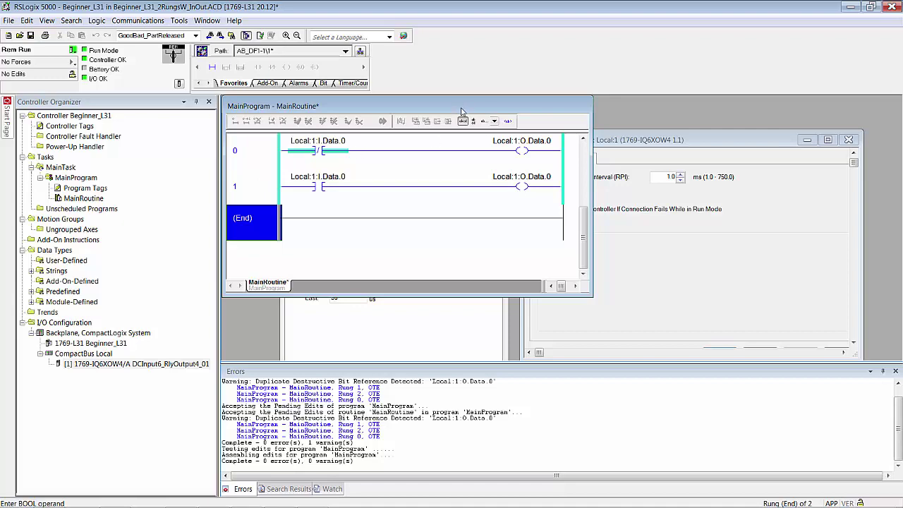
Step: Move the MainRoutine window clear of the module settings and set the requested packet interval to 5.0 ms online
drag(461, 108, 710, 278)
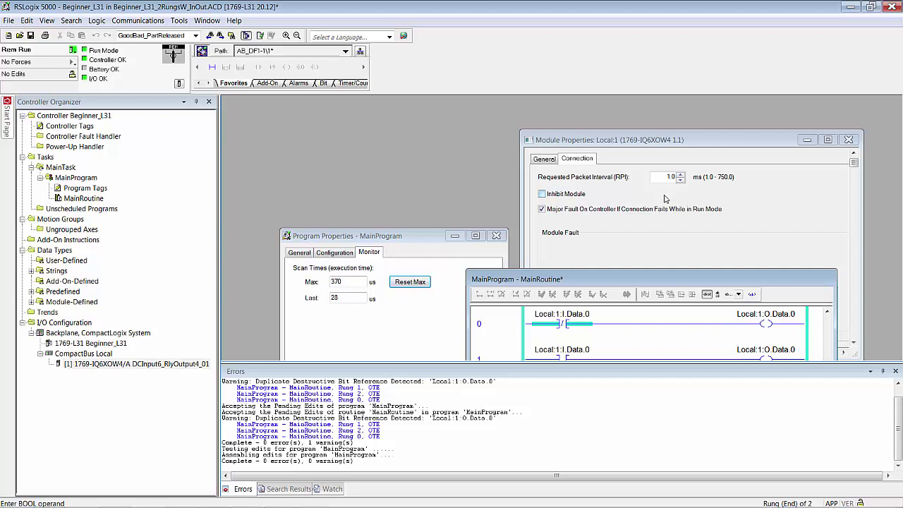
click(667, 200)
text(5)
key(Return)
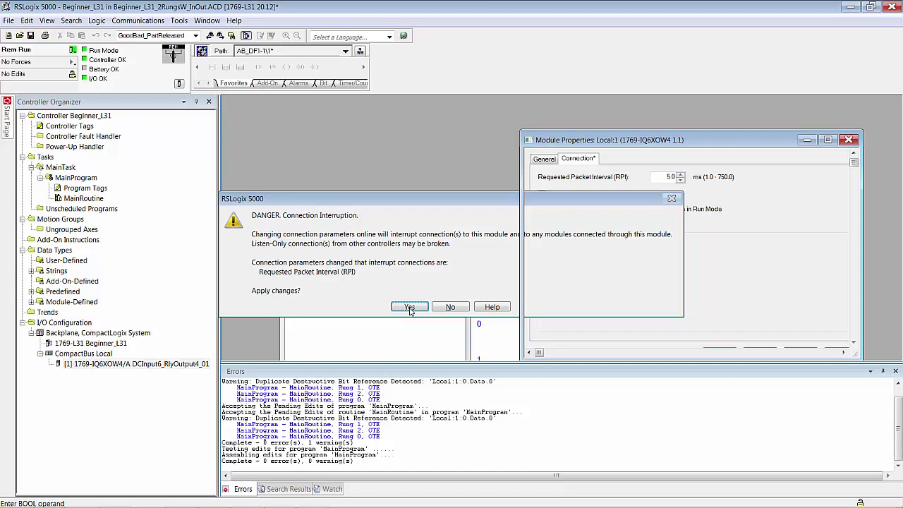
click(409, 309)
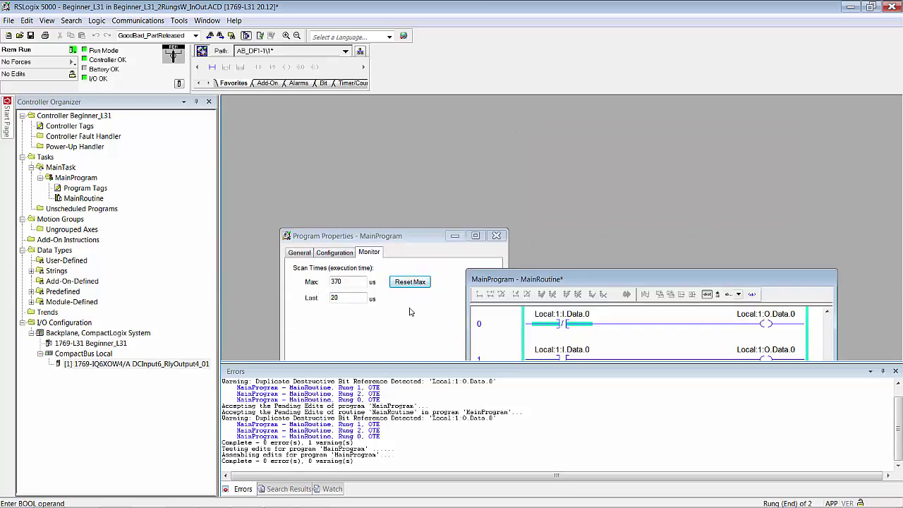
Step: Raise the MainRoutine window to show both rungs and set the 1769-IQ6XOW4 module's requested packet interval to 750.0 ms, accepting the connection interruption
drag(626, 279, 638, 175)
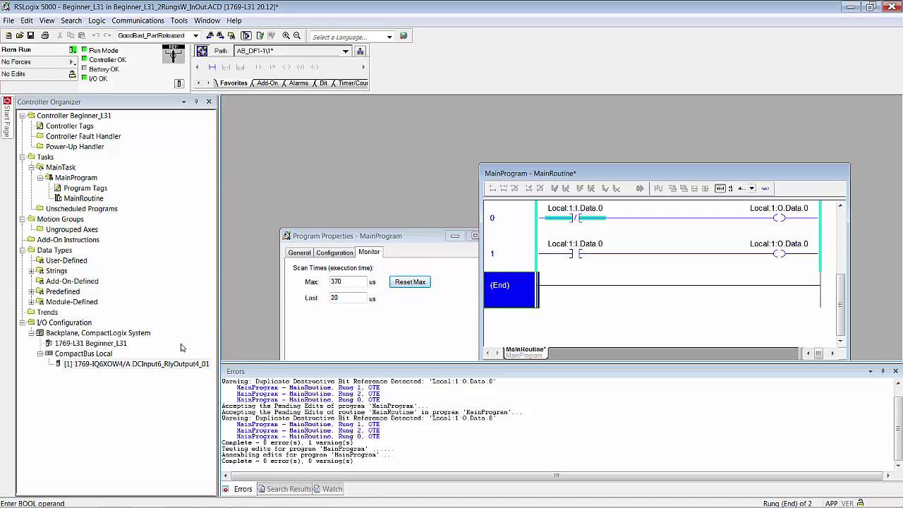
right_click(160, 364)
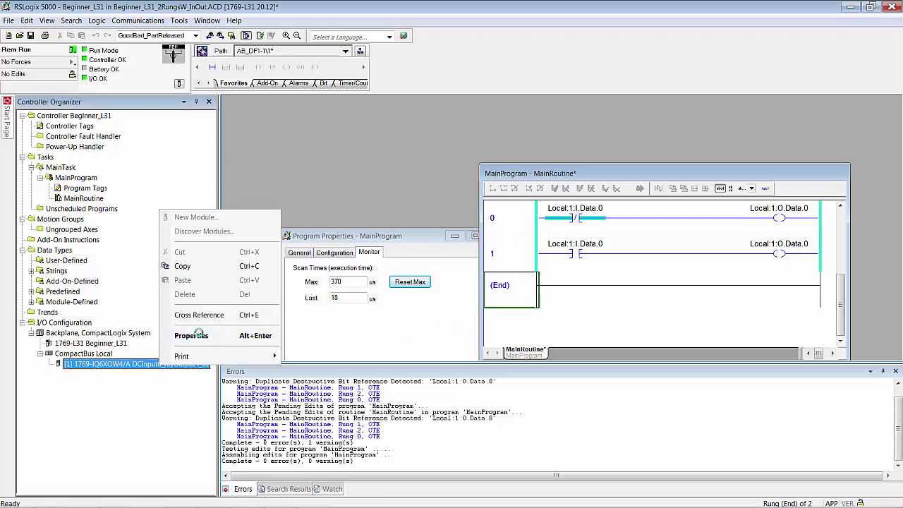
click(200, 336)
click(283, 127)
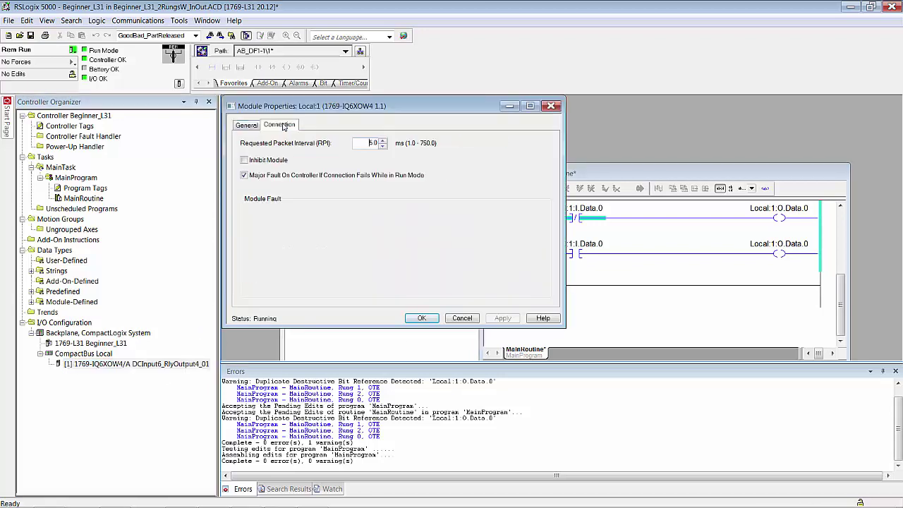
double_click(370, 143)
text(750)
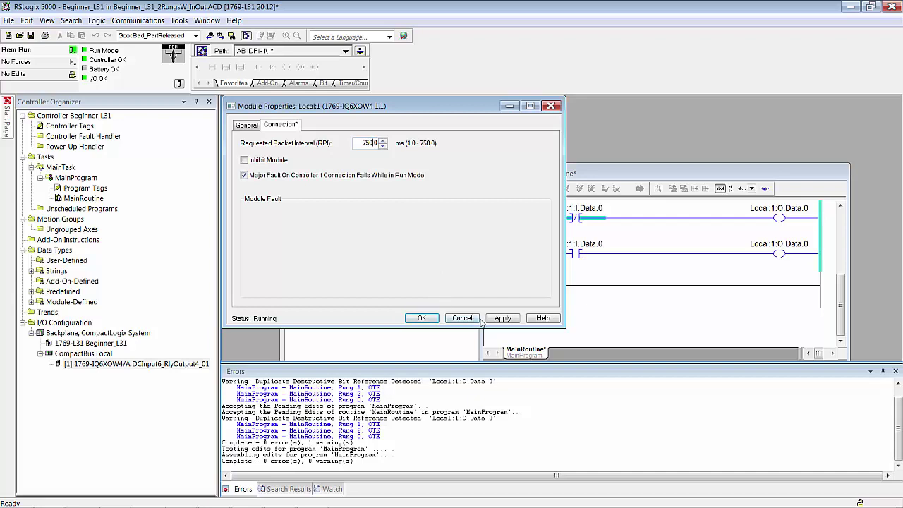
click(508, 318)
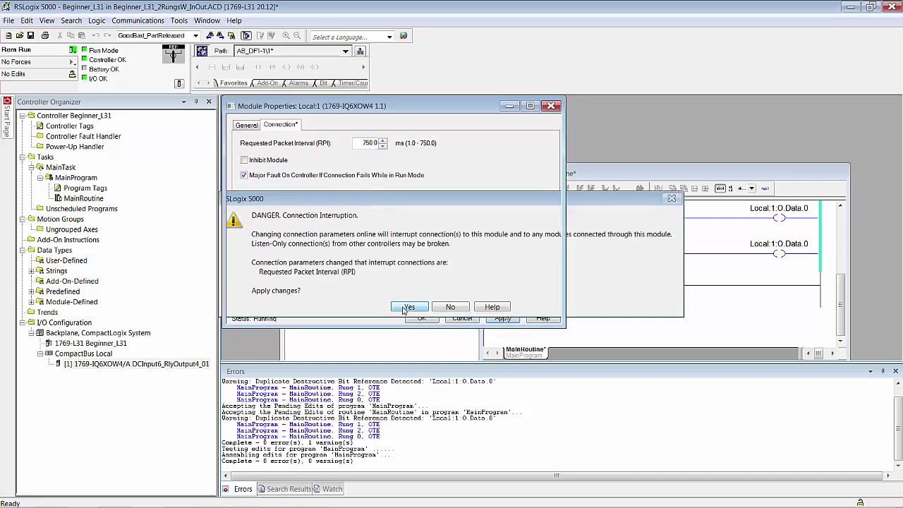
click(407, 308)
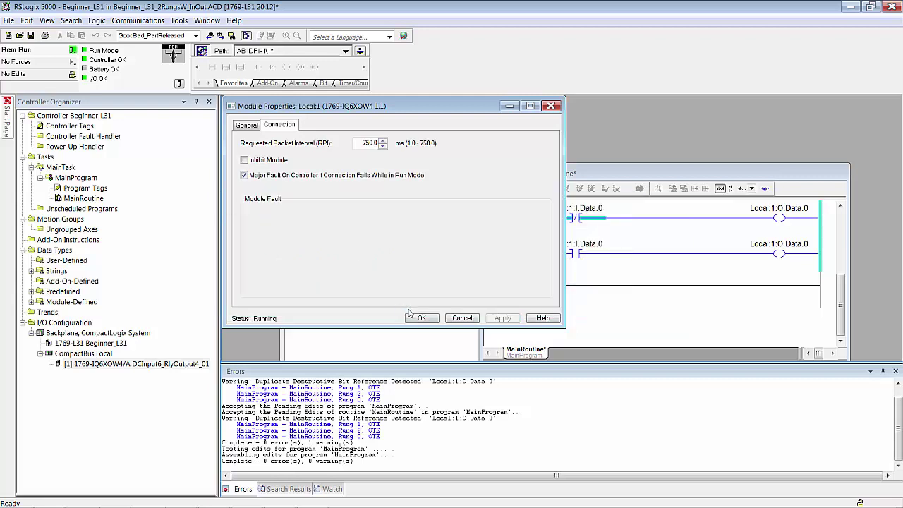
click(423, 319)
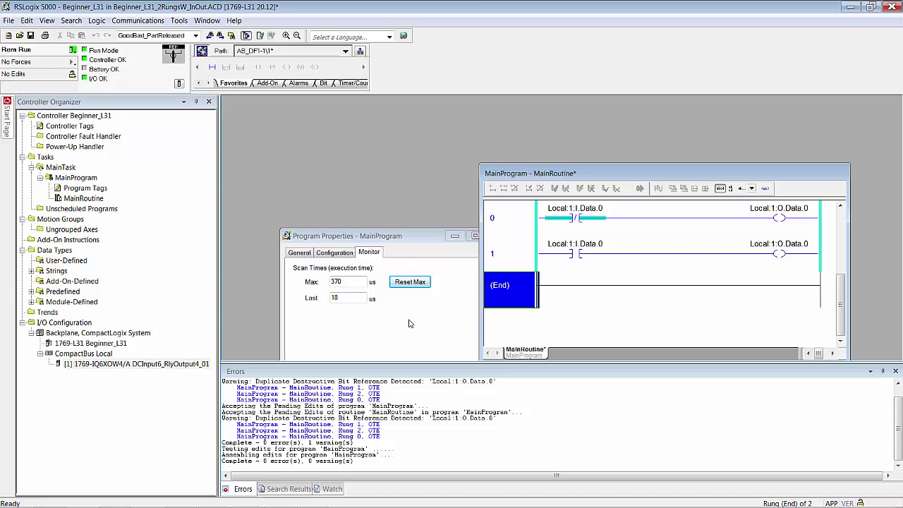
Step: Reset the program's maximum scan time and arrange the 1769-IQ6XOW4 module's connection settings clear of the scan times and MainRoutine rungs
click(407, 283)
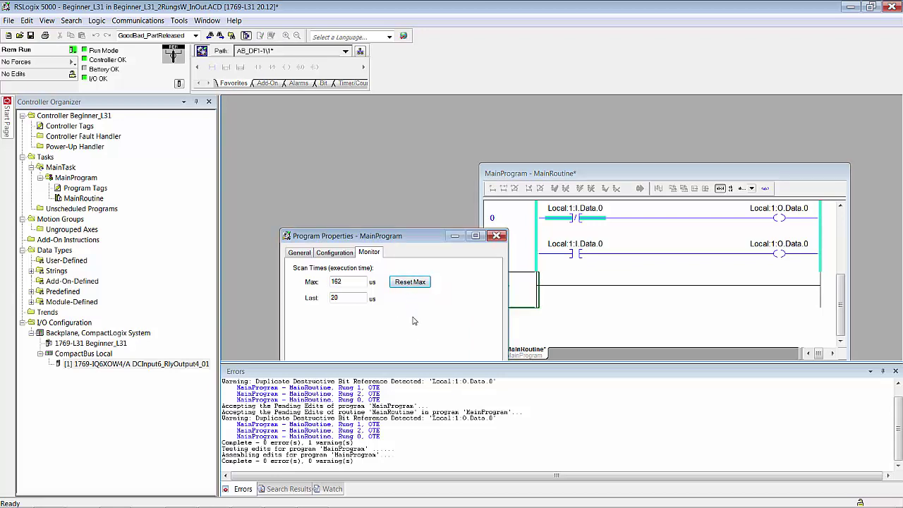
click(164, 364)
right_click(164, 365)
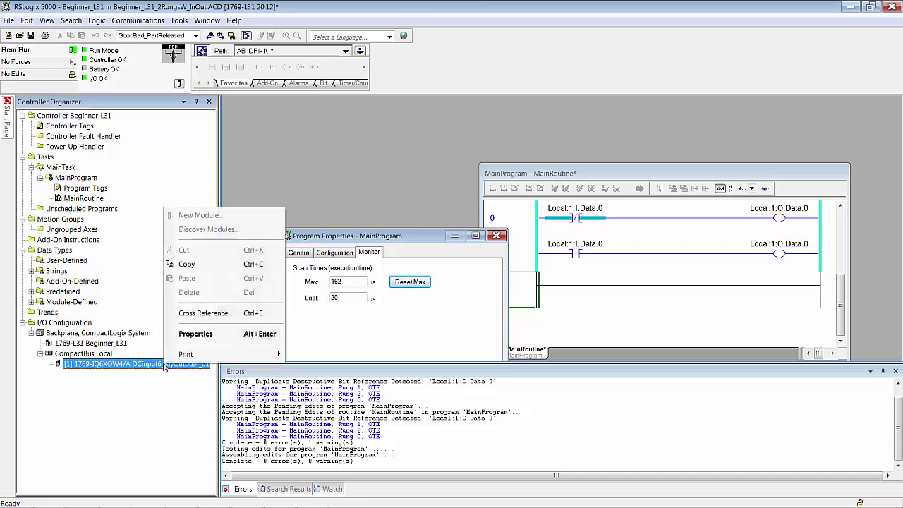
click(196, 334)
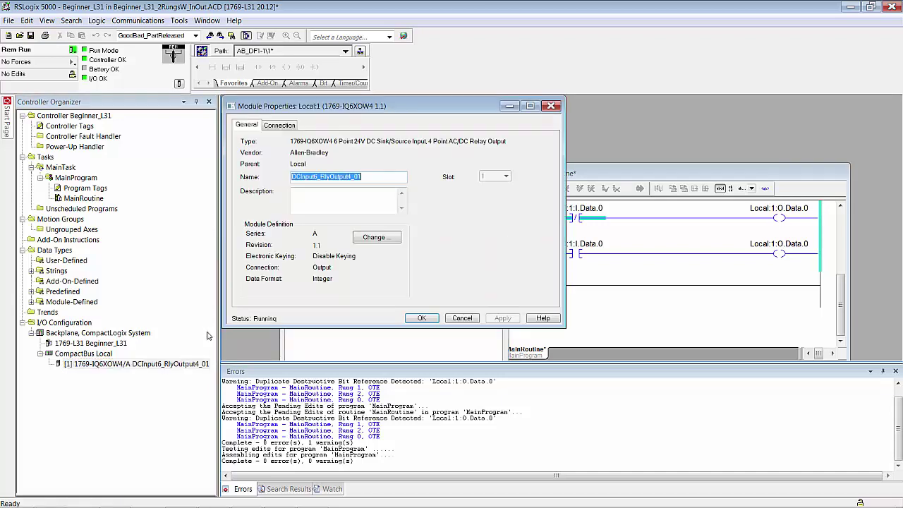
click(282, 125)
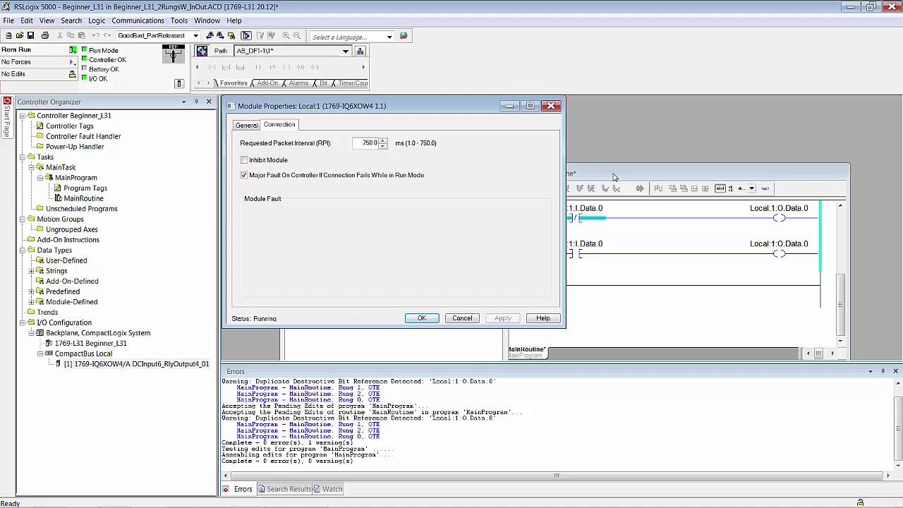
drag(616, 177, 632, 147)
drag(471, 111, 493, 328)
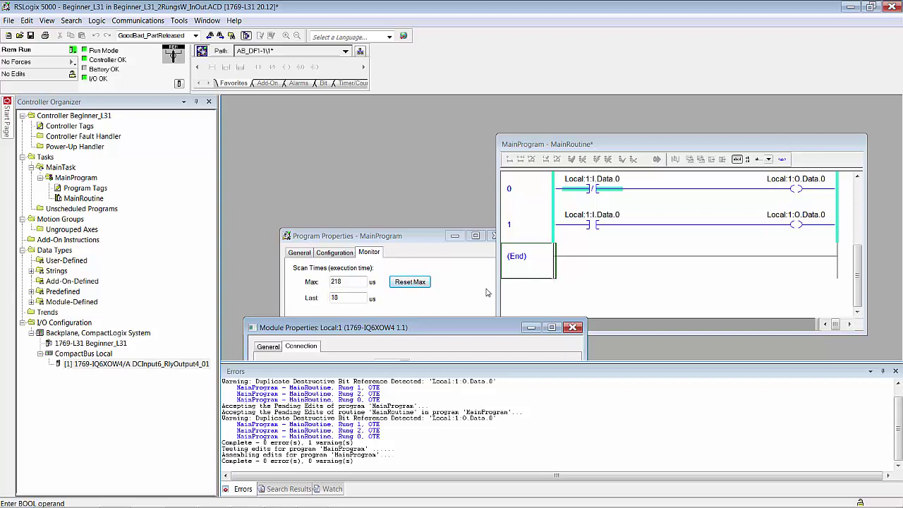
Step: Set the module's requested packet interval to 20 ms online, and place the MainProgram properties window beside the MainRoutine window
drag(418, 329, 415, 269)
drag(389, 307, 373, 305)
text(20)
drag(433, 268, 421, 132)
click(430, 344)
key(Return)
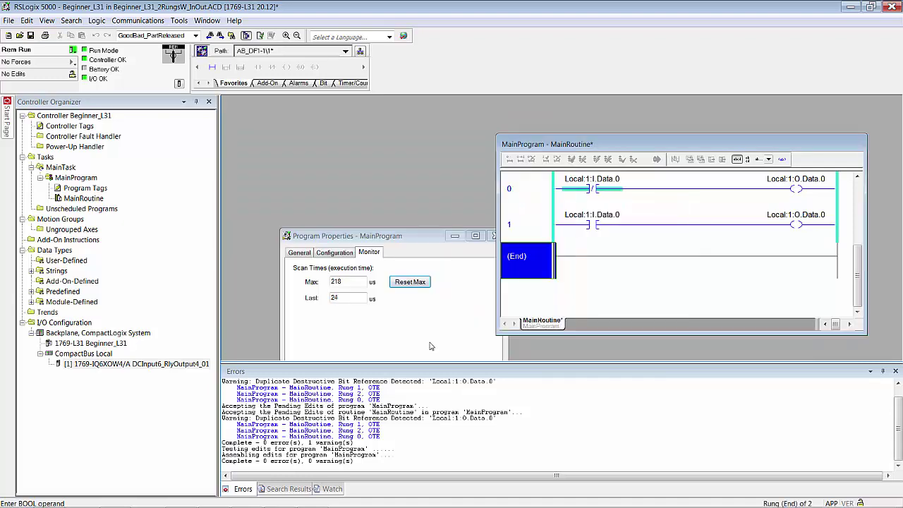
drag(415, 237, 382, 142)
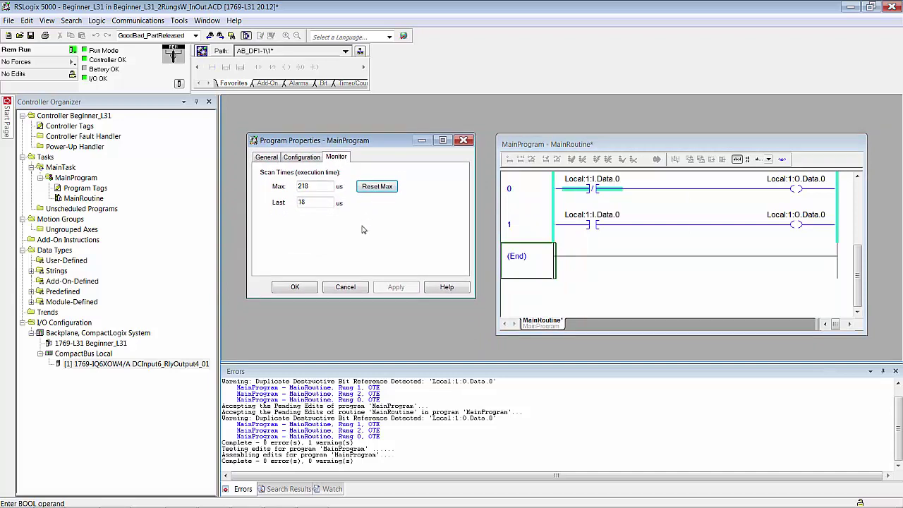